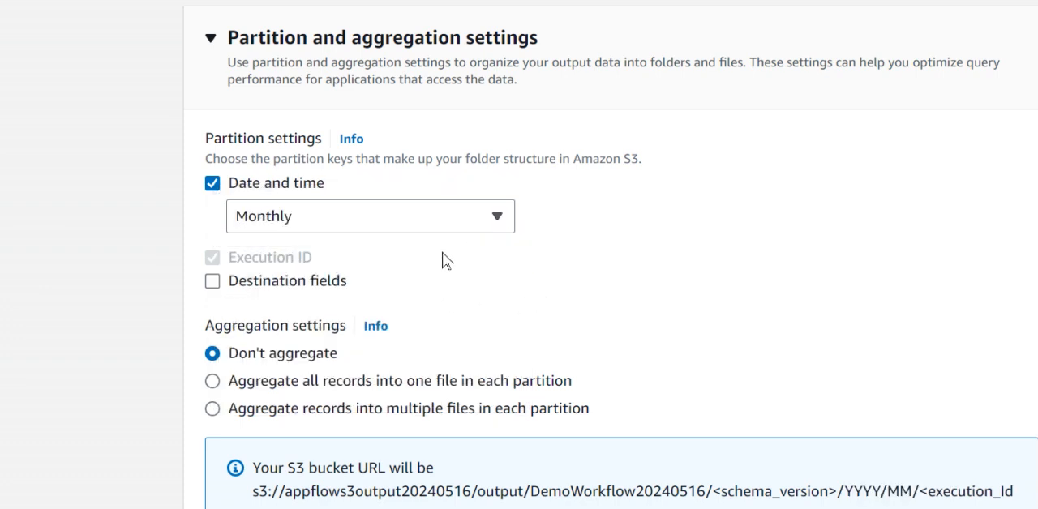
Step: Enable partitioning by destination fields and choose Promotions as the partition key
{"action": "scroll", "coordinate": [443, 260], "scroll_direction": "down", "scroll_amount": 3}
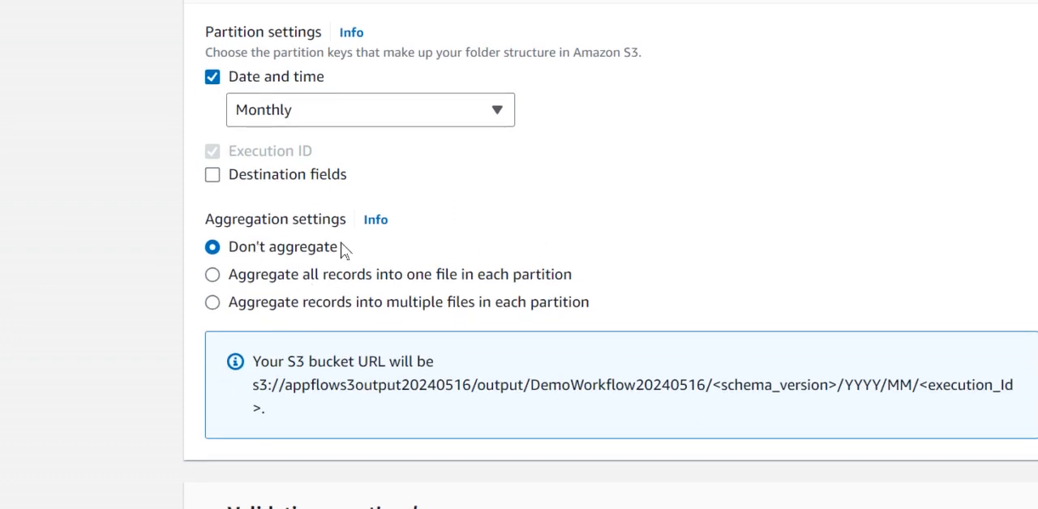
{"action": "scroll", "coordinate": [341, 251], "scroll_direction": "up", "scroll_amount": 3}
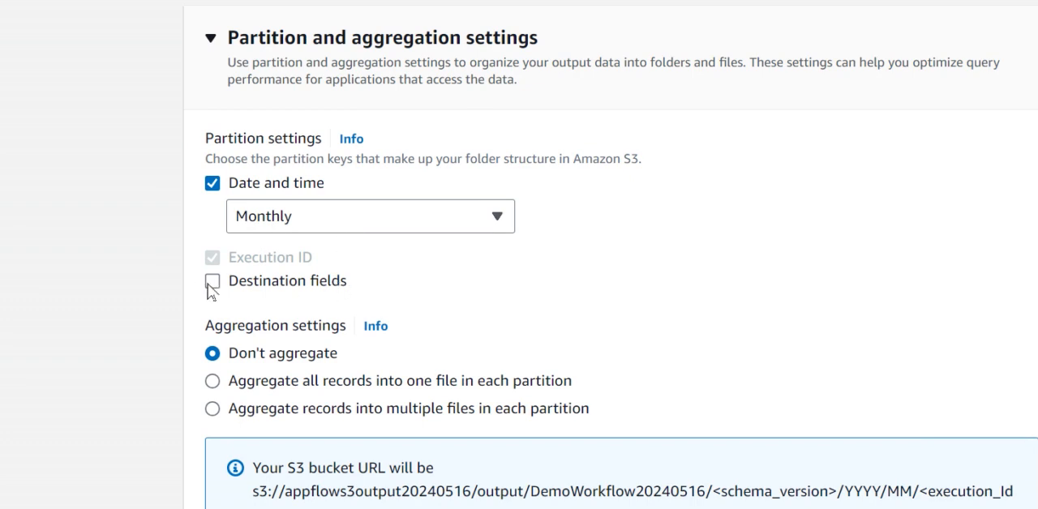
{"action": "left_click", "coordinate": [213, 280]}
{"action": "scroll", "coordinate": [397, 324], "scroll_direction": "down", "scroll_amount": 3}
{"action": "left_click", "coordinate": [362, 261]}
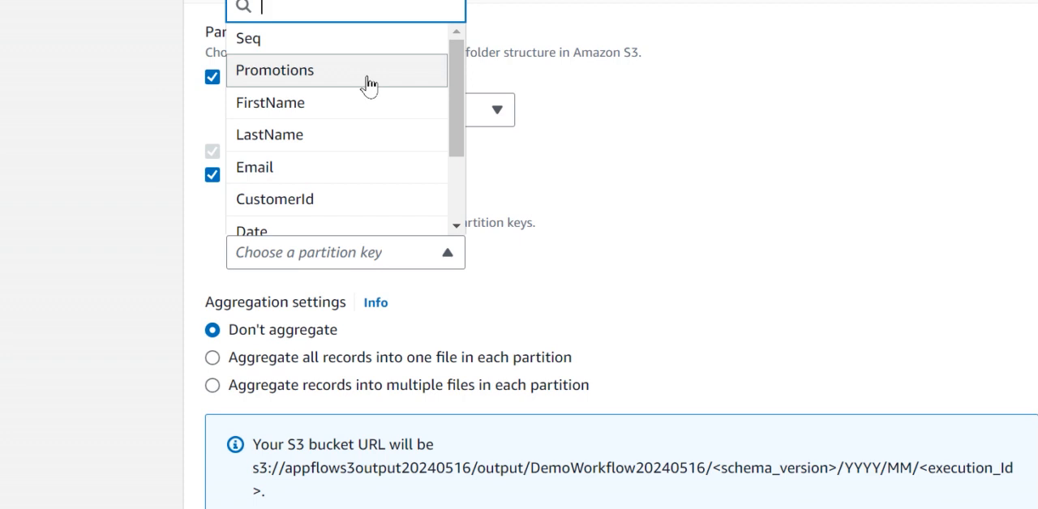
{"action": "left_click_drag", "start_coordinate": [454, 132], "coordinate": [454, 207]}
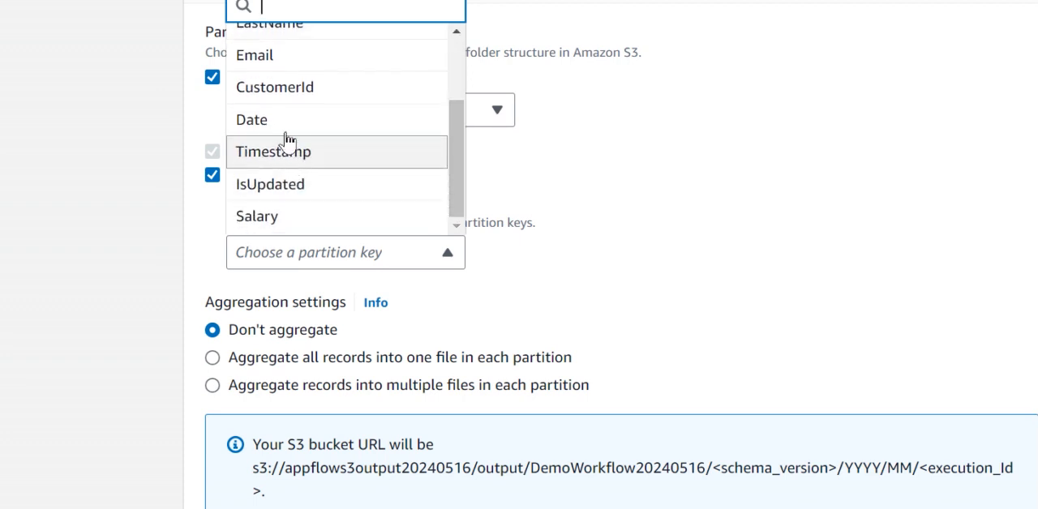
{"action": "scroll", "coordinate": [288, 140], "scroll_direction": "up", "scroll_amount": 3}
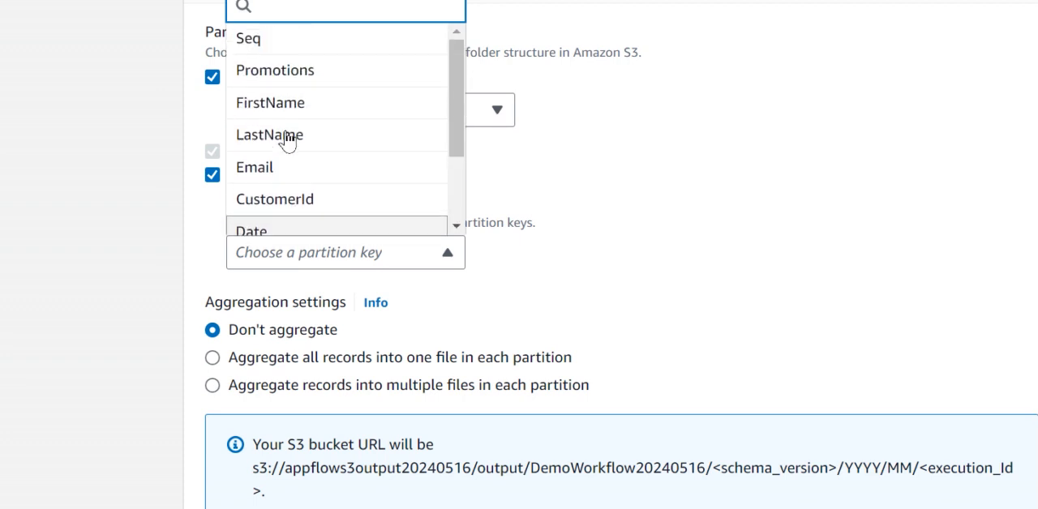
{"action": "left_click", "coordinate": [290, 81]}
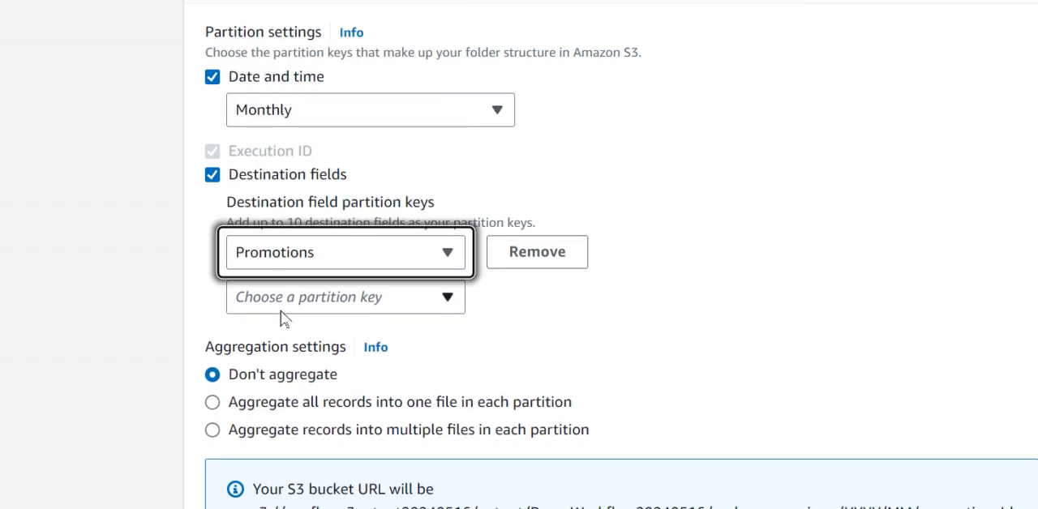
{"action": "left_click", "coordinate": [317, 263]}
{"action": "scroll", "coordinate": [284, 215], "scroll_direction": "down", "scroll_amount": 2}
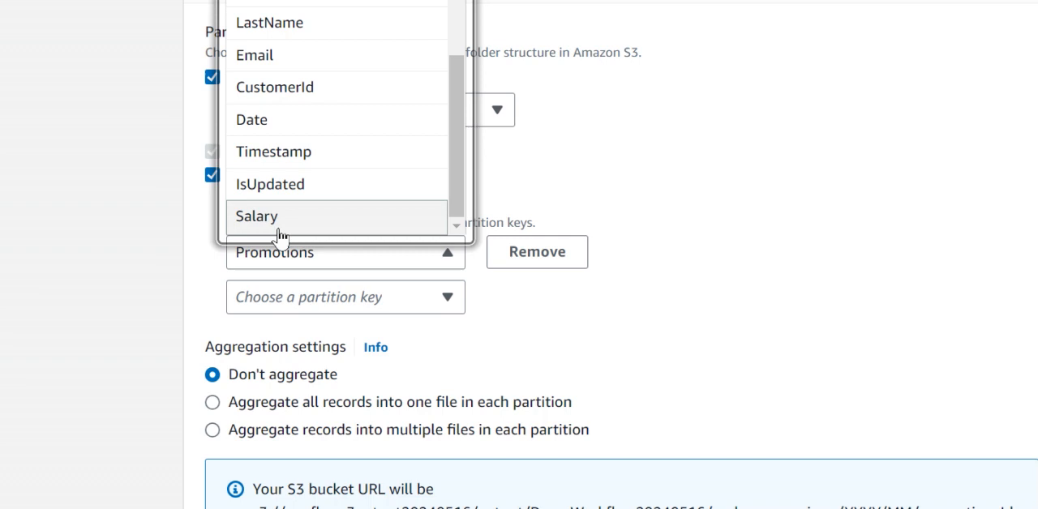
{"action": "scroll", "coordinate": [268, 227], "scroll_direction": "up", "scroll_amount": 3}
{"action": "left_click", "coordinate": [698, 209]}
Step: Expand the optional validations section and add a validation for the Salary field
{"action": "scroll", "coordinate": [362, 320], "scroll_direction": "down", "scroll_amount": 3}
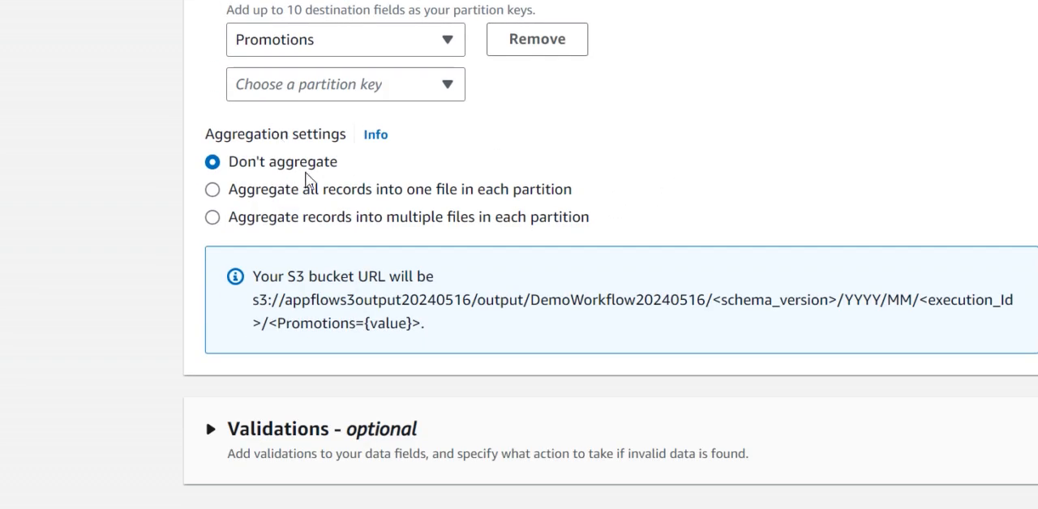
{"action": "scroll", "coordinate": [297, 210], "scroll_direction": "down", "scroll_amount": 1}
{"action": "left_click", "coordinate": [214, 384]}
{"action": "scroll", "coordinate": [381, 389], "scroll_direction": "down", "scroll_amount": 2}
{"action": "left_click", "coordinate": [287, 398]}
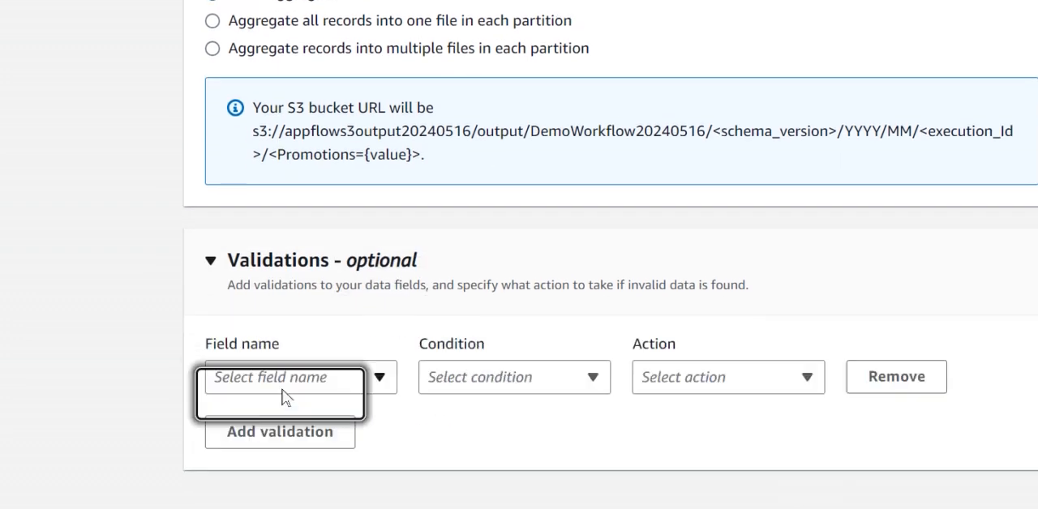
{"action": "left_click", "coordinate": [251, 376]}
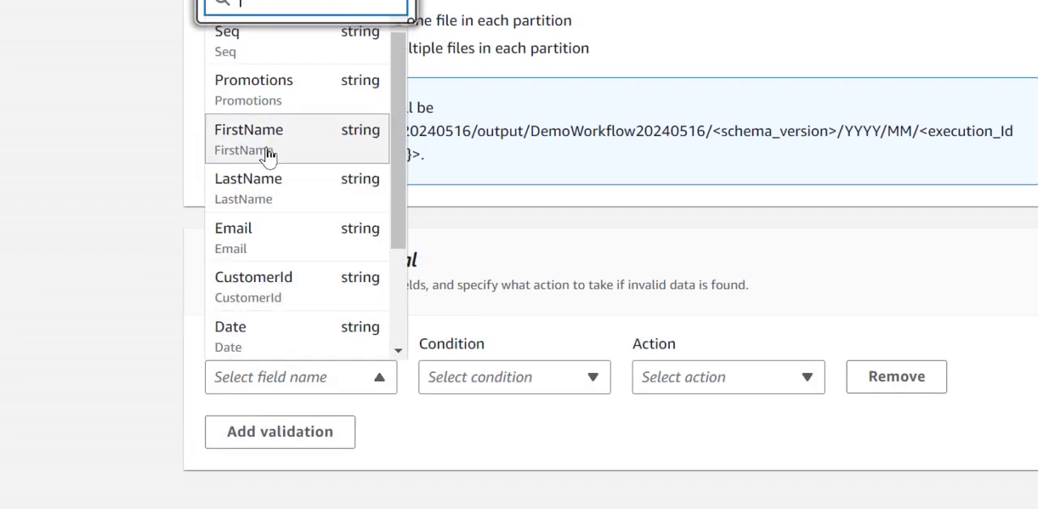
{"action": "scroll", "coordinate": [332, 348], "scroll_direction": "down", "scroll_amount": 3}
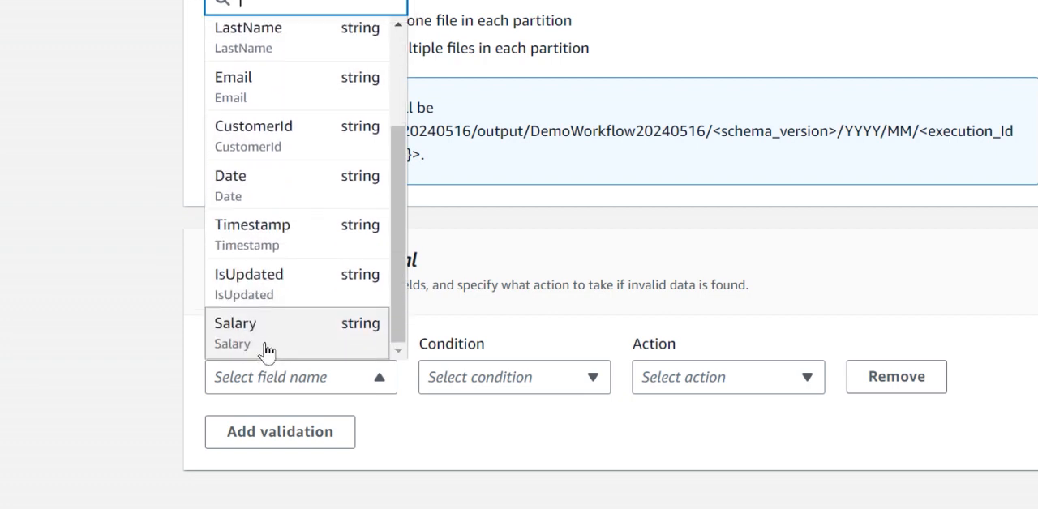
{"action": "left_click", "coordinate": [331, 350]}
Step: Set the Salary validation's condition to "Values contain text" and its action to "Ignore record"
{"action": "left_click", "coordinate": [542, 384]}
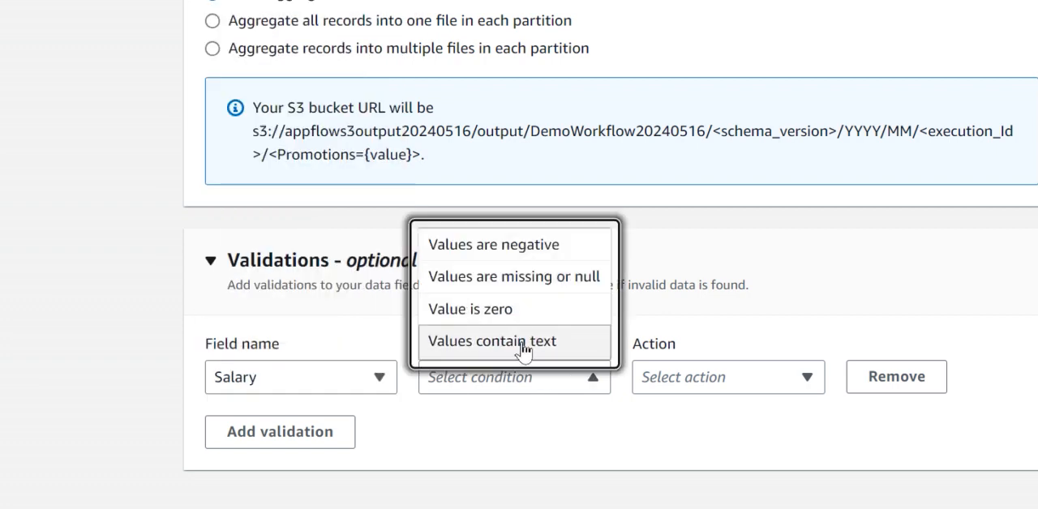
{"action": "scroll", "coordinate": [533, 316], "scroll_direction": "down", "scroll_amount": 1}
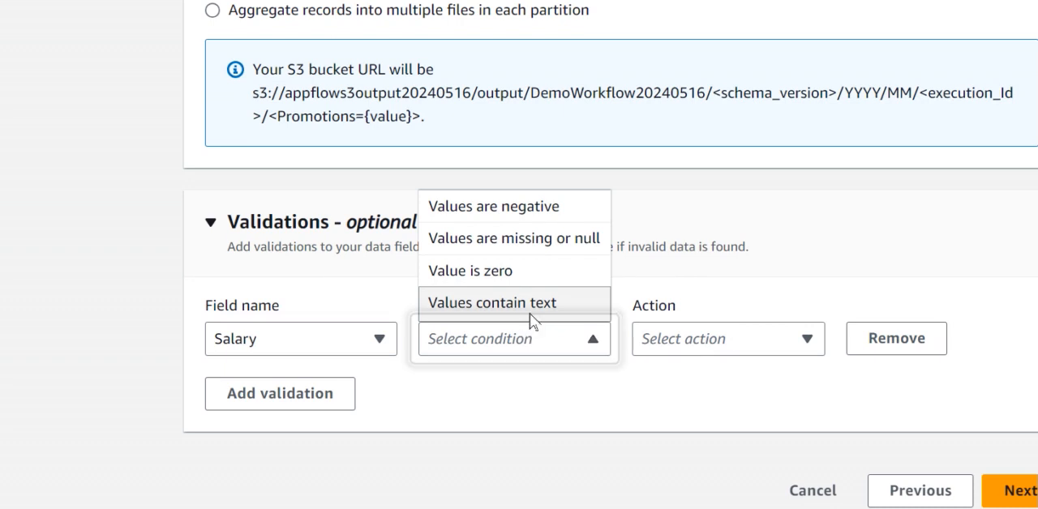
{"action": "left_click", "coordinate": [531, 322]}
{"action": "left_click", "coordinate": [684, 341]}
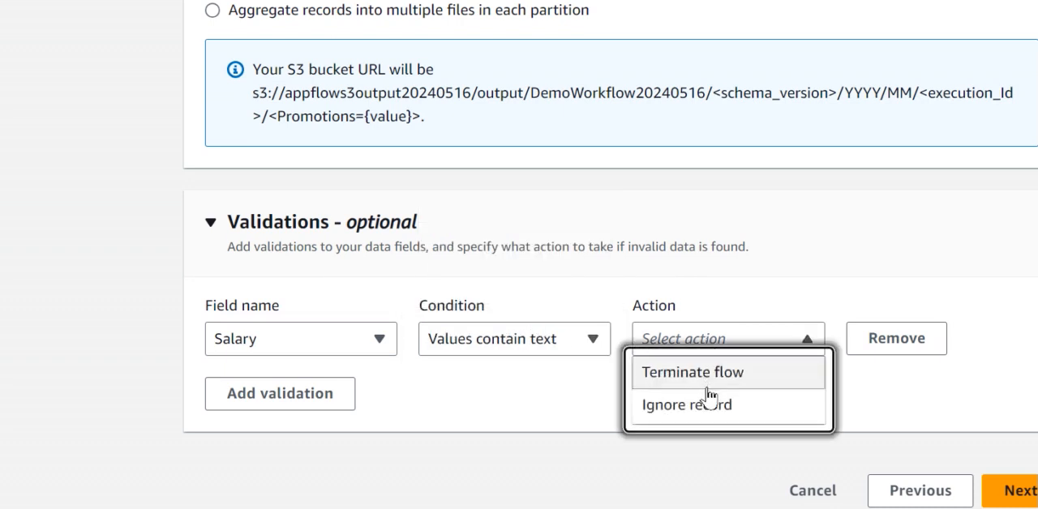
{"action": "left_click", "coordinate": [712, 416]}
{"action": "left_click", "coordinate": [736, 349]}
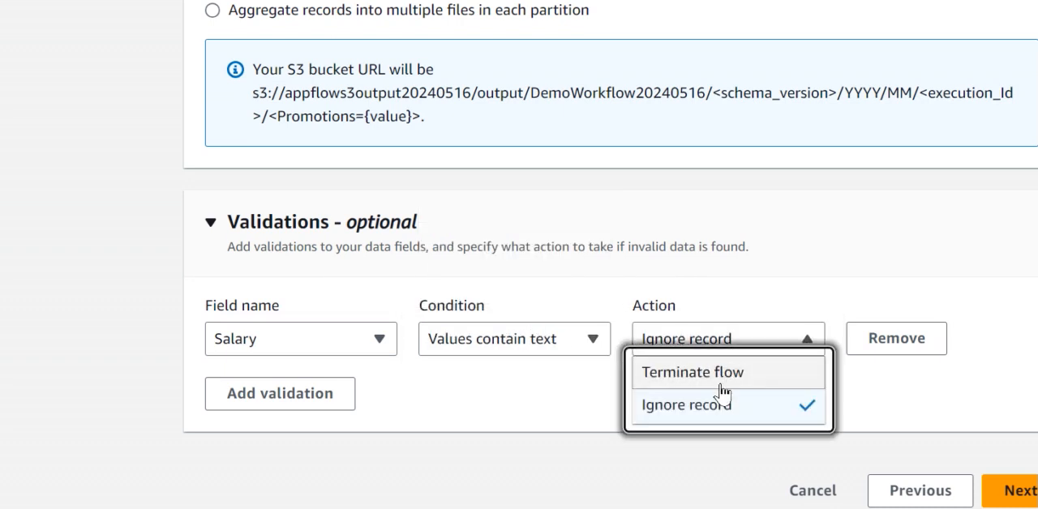
{"action": "left_click", "coordinate": [742, 420]}
Step: Change the Salary validation's condition to "Values are missing or null"
{"action": "left_click", "coordinate": [539, 344]}
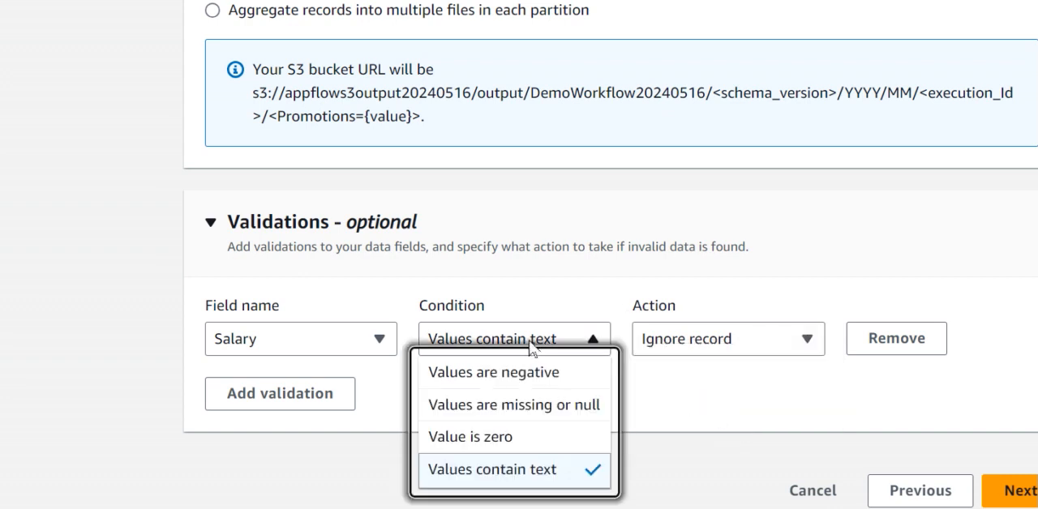
{"action": "left_click", "coordinate": [505, 422]}
{"action": "left_click", "coordinate": [563, 351]}
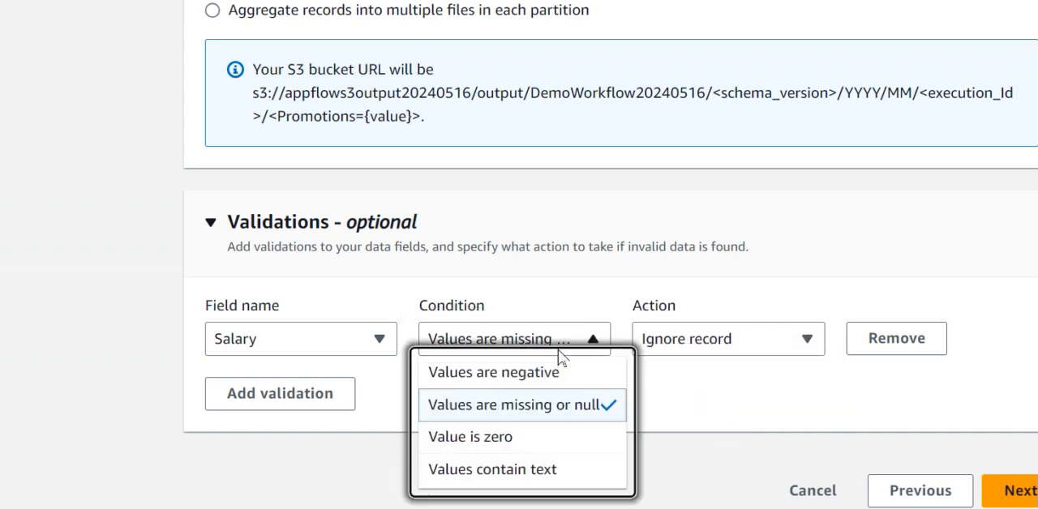
{"action": "left_click", "coordinate": [786, 396]}
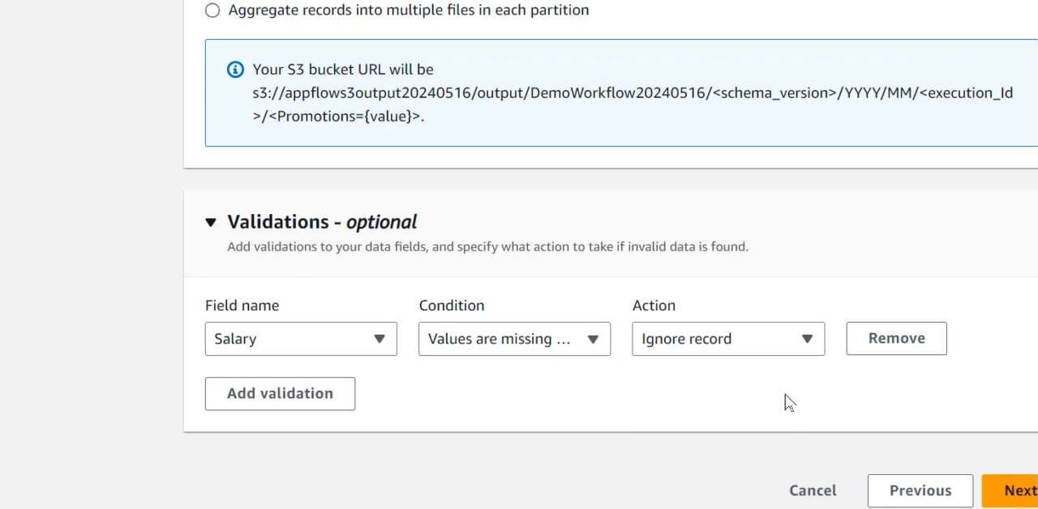
Step: Add a second validation for FirstName with condition "Values are missing or null" and action "Ignore record"
{"action": "left_click", "coordinate": [349, 399]}
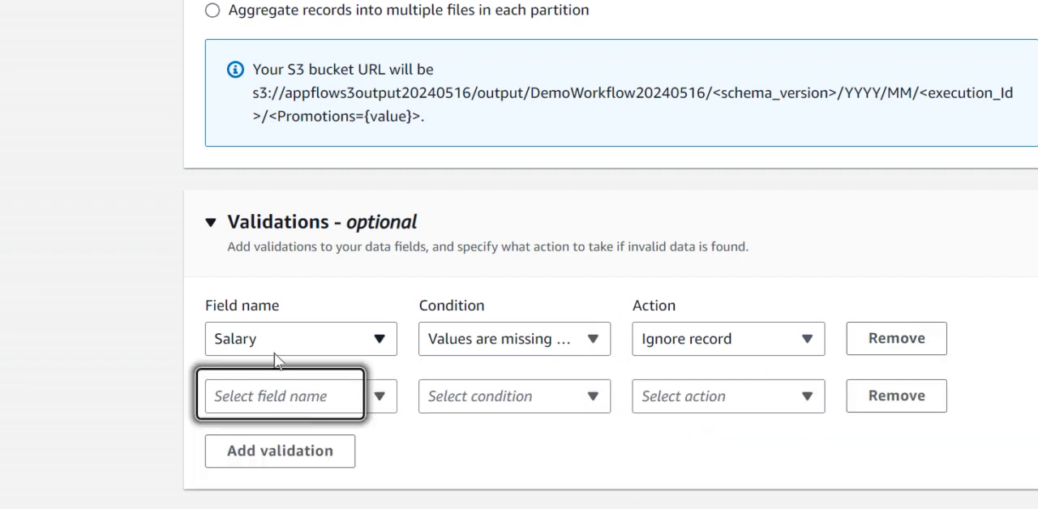
{"action": "left_click", "coordinate": [284, 406]}
{"action": "left_click", "coordinate": [267, 169]}
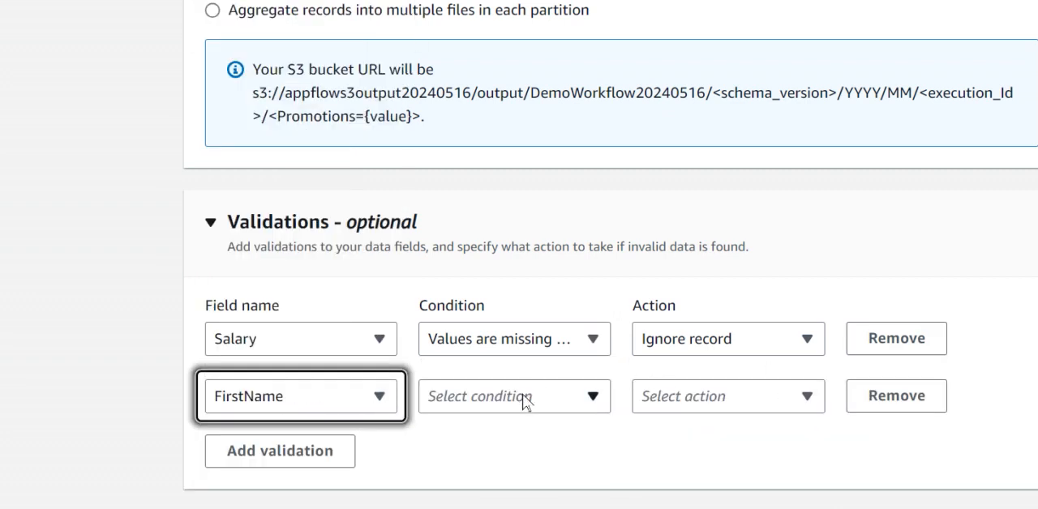
{"action": "left_click", "coordinate": [528, 398]}
{"action": "left_click", "coordinate": [480, 300]}
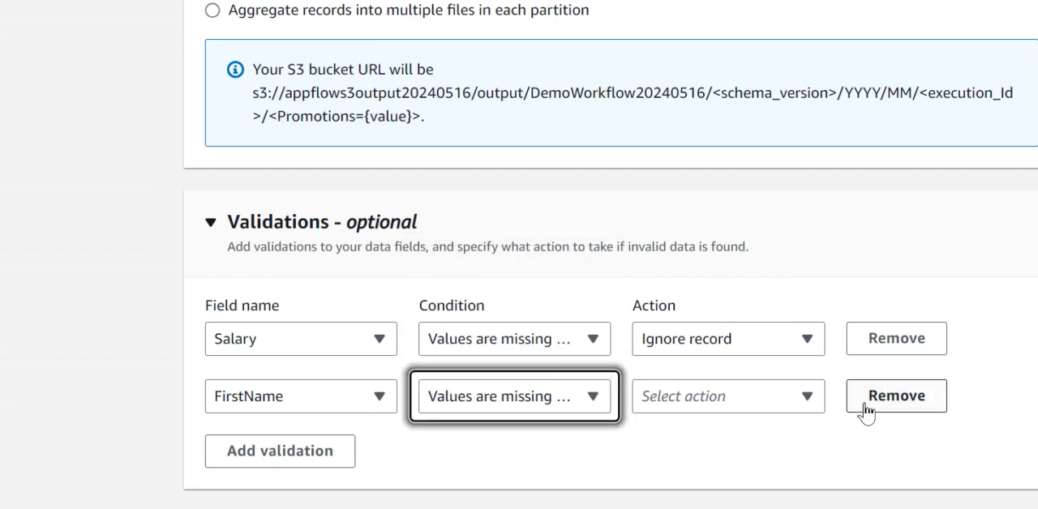
{"action": "left_click", "coordinate": [783, 399]}
{"action": "left_click", "coordinate": [653, 463]}
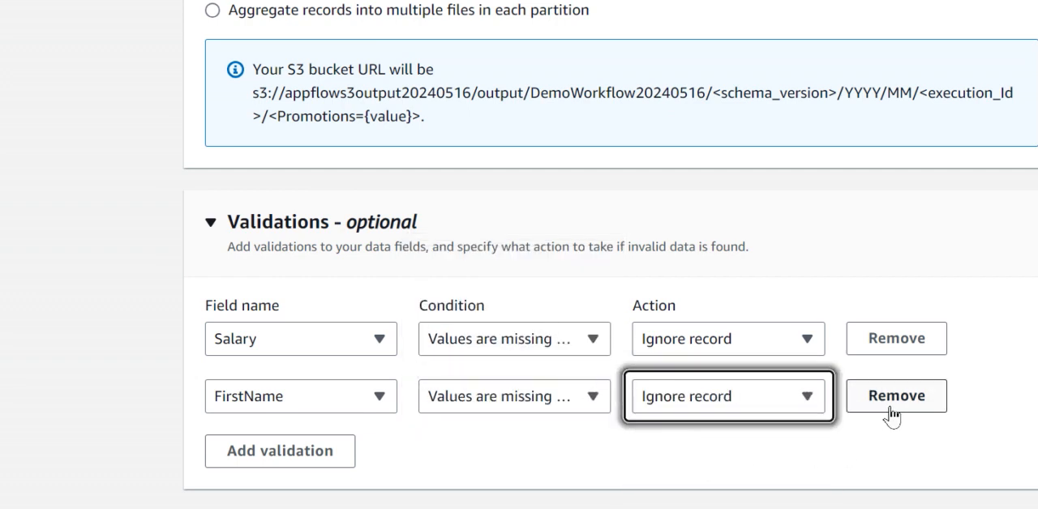
Step: Proceed past the Add filters stage without filters to the Review and create page
{"action": "scroll", "coordinate": [617, 447], "scroll_direction": "down", "scroll_amount": 1}
{"action": "left_click", "coordinate": [1005, 490]}
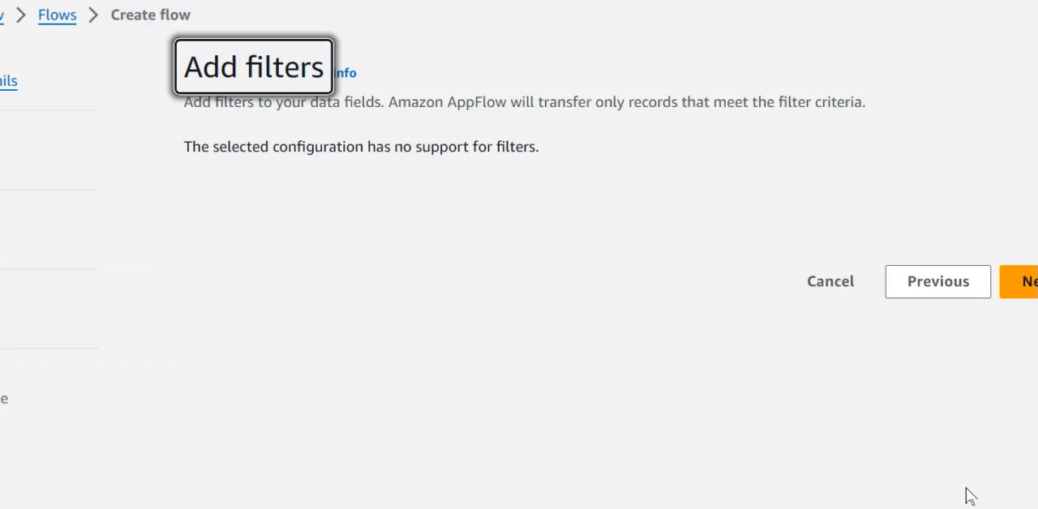
{"action": "left_click", "coordinate": [1014, 282]}
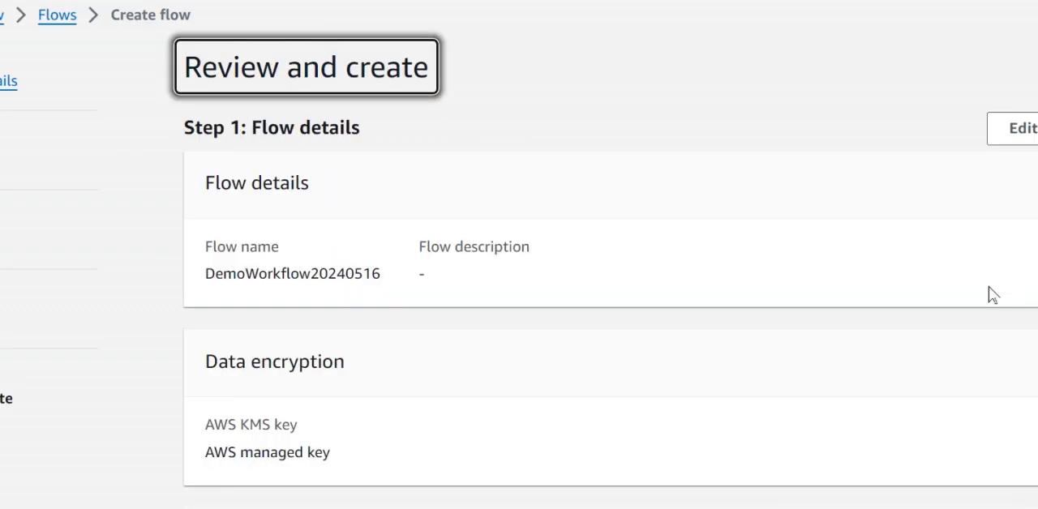
Step: Review the flow details, source and destination, field mappings, validations, partition settings and filters before creating the flow
{"action": "scroll", "coordinate": [439, 312], "scroll_direction": "down", "scroll_amount": 5}
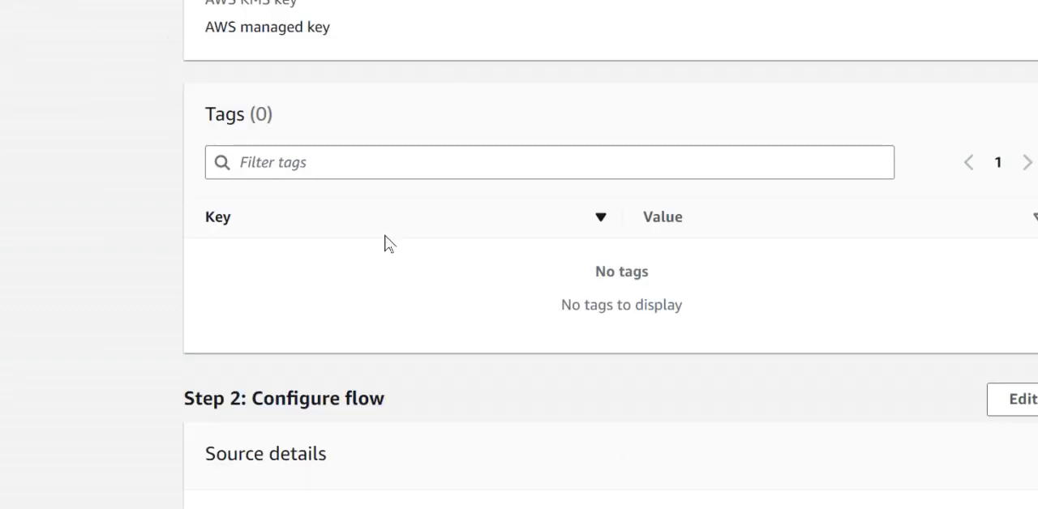
{"action": "scroll", "coordinate": [268, 201], "scroll_direction": "up", "scroll_amount": 3}
{"action": "scroll", "coordinate": [565, 266], "scroll_direction": "down", "scroll_amount": 5}
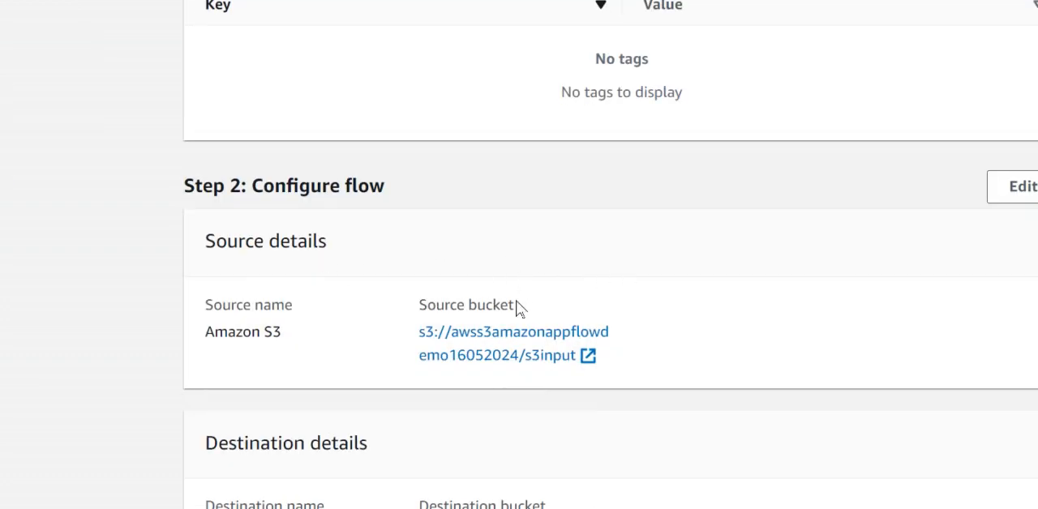
{"action": "scroll", "coordinate": [519, 308], "scroll_direction": "down", "scroll_amount": 10}
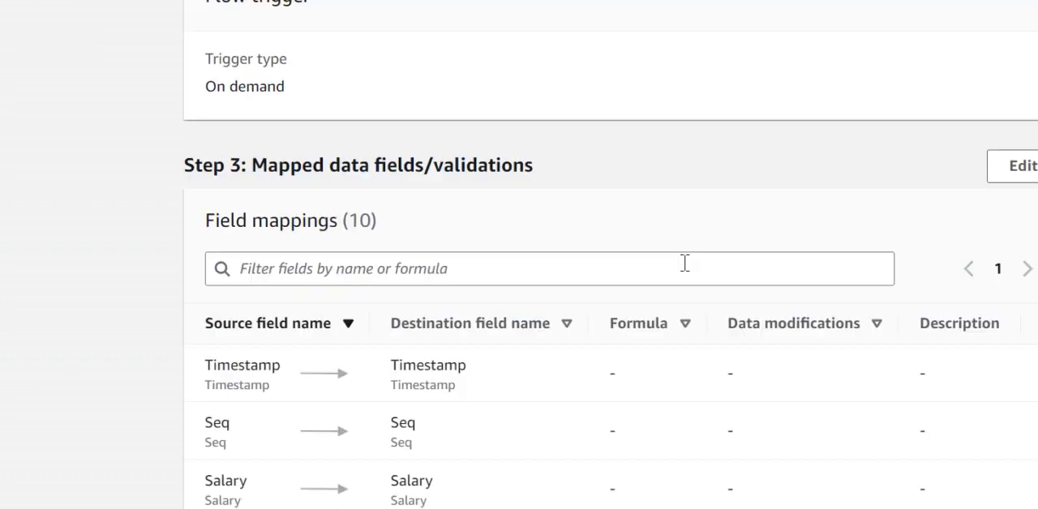
{"action": "scroll", "coordinate": [788, 336], "scroll_direction": "down", "scroll_amount": 6}
{"action": "scroll", "coordinate": [473, 255], "scroll_direction": "up", "scroll_amount": 3}
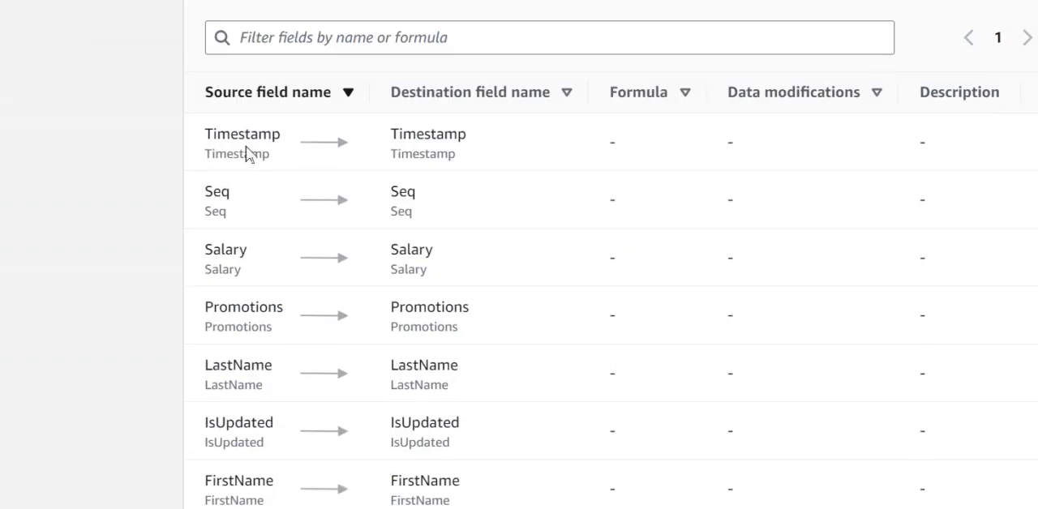
{"action": "scroll", "coordinate": [700, 276], "scroll_direction": "down", "scroll_amount": 4}
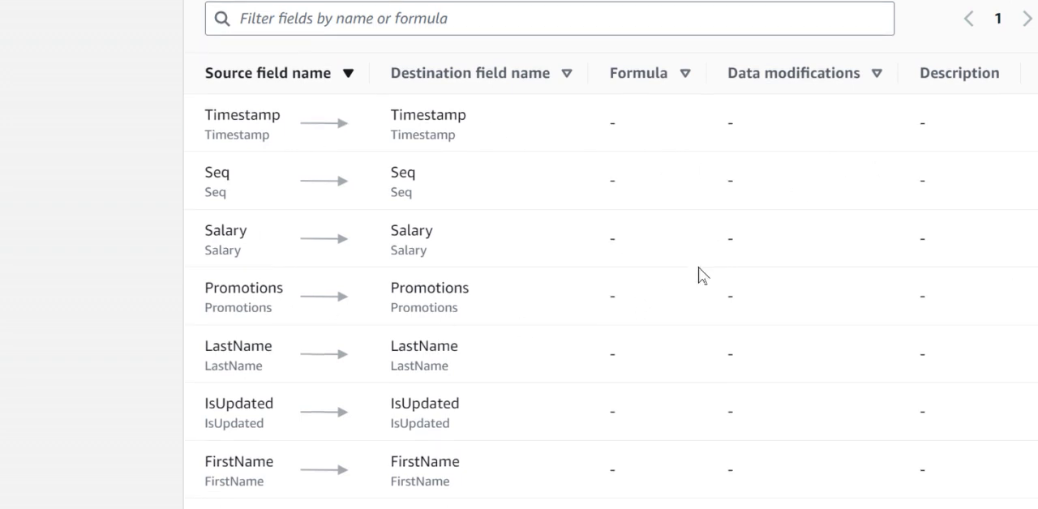
{"action": "scroll", "coordinate": [677, 252], "scroll_direction": "up", "scroll_amount": 4}
{"action": "scroll", "coordinate": [778, 189], "scroll_direction": "down", "scroll_amount": 5}
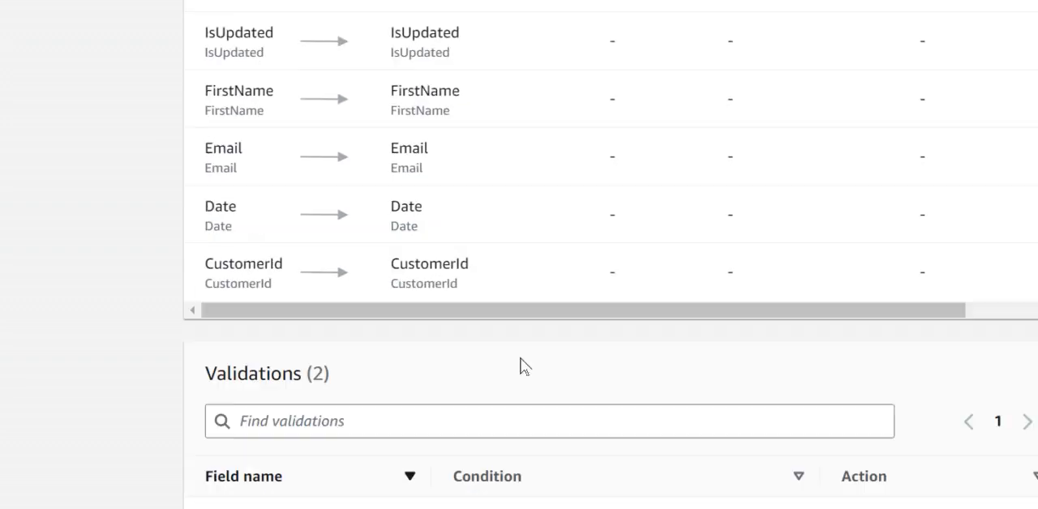
{"action": "scroll", "coordinate": [357, 289], "scroll_direction": "up", "scroll_amount": 4}
{"action": "scroll", "coordinate": [415, 77], "scroll_direction": "up", "scroll_amount": 2}
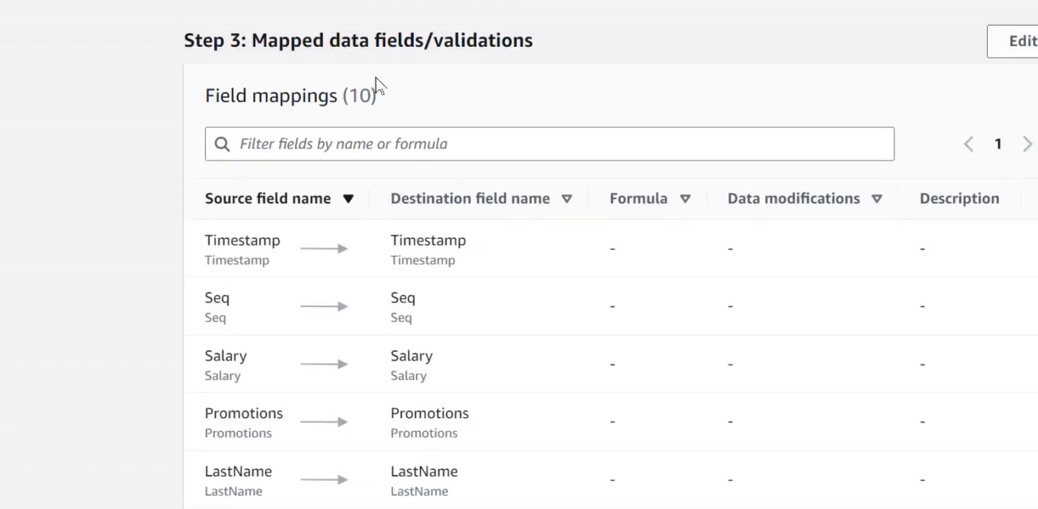
{"action": "left_click", "coordinate": [368, 145]}
{"action": "scroll", "coordinate": [696, 227], "scroll_direction": "down", "scroll_amount": 6}
{"action": "scroll", "coordinate": [613, 294], "scroll_direction": "down", "scroll_amount": 5}
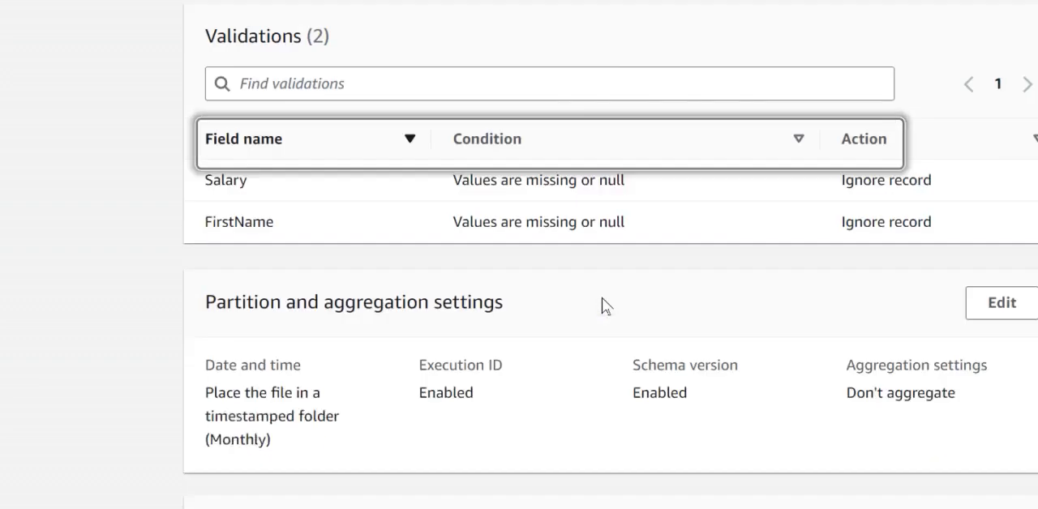
{"action": "scroll", "coordinate": [649, 227], "scroll_direction": "down", "scroll_amount": 5}
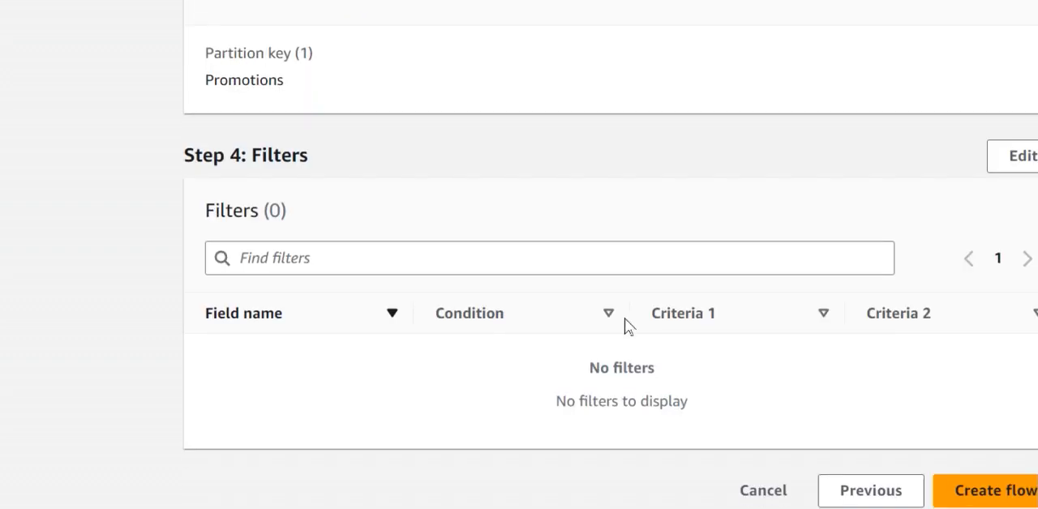
Step: Create the DemoWorkflow20240516 flow and run it
{"action": "left_click", "coordinate": [939, 492]}
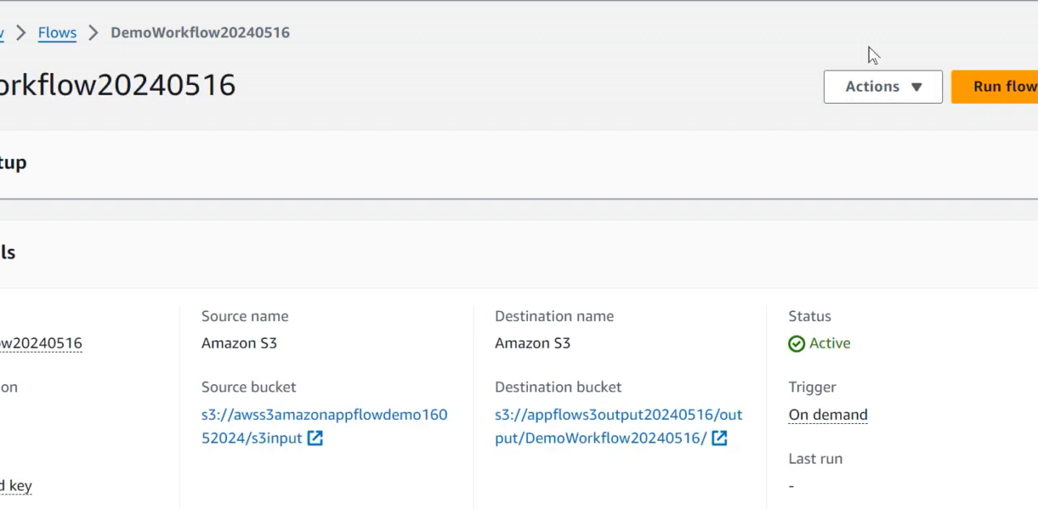
{"action": "left_click", "coordinate": [1013, 91]}
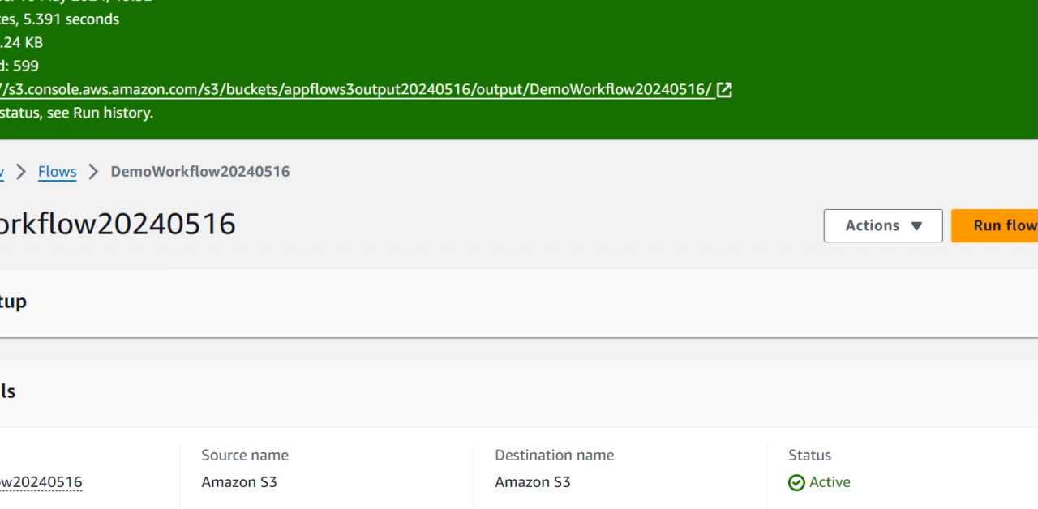
Step: Check the run's transferred data size and open the flow's DemoWorkflow20240516 output folder in the appflows3output20240516 bucket
{"action": "left_click_drag", "start_coordinate": [43, 46], "coordinate": [1, 42]}
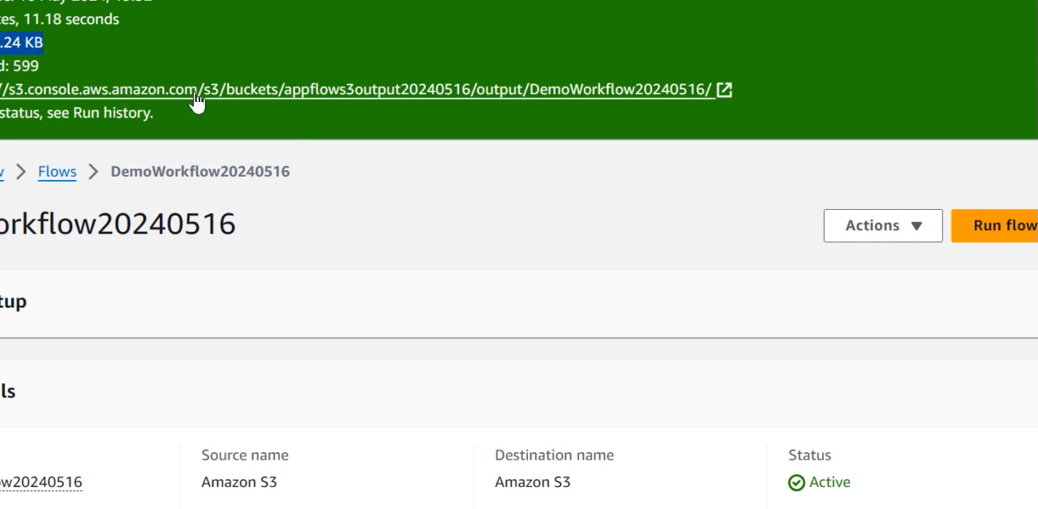
{"action": "left_click", "coordinate": [566, 97]}
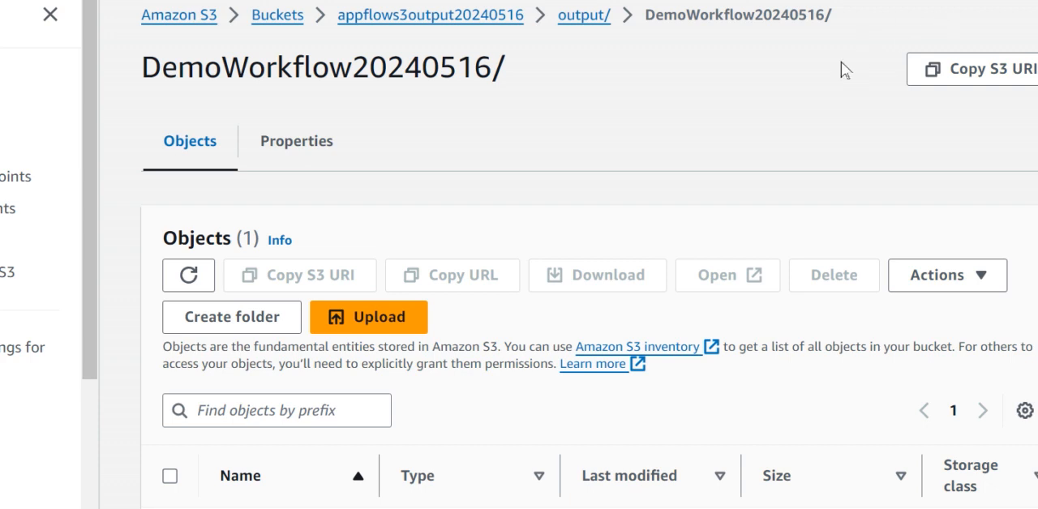
{"action": "scroll", "coordinate": [668, 216], "scroll_direction": "down", "scroll_amount": 1}
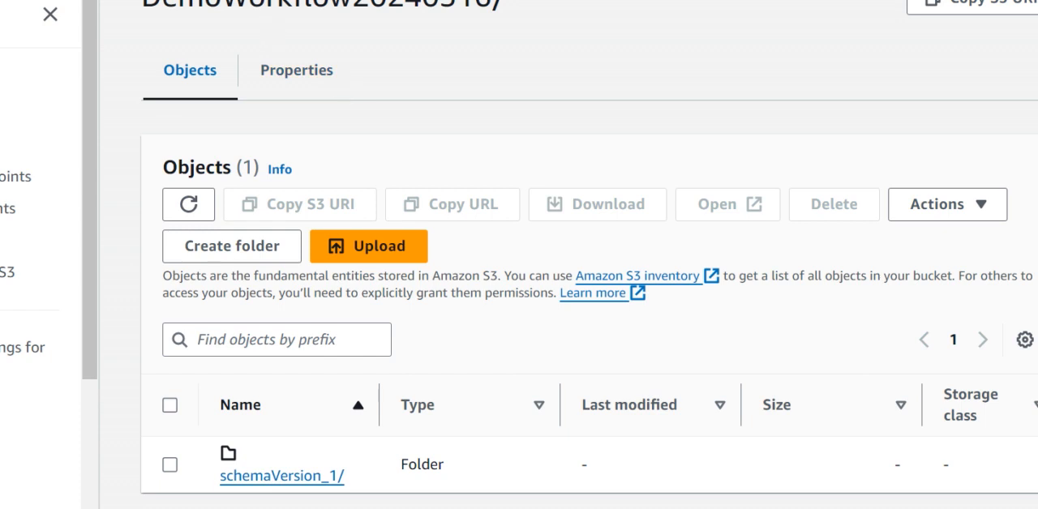
{"action": "left_click_drag", "start_coordinate": [508, 8], "coordinate": [136, 29]}
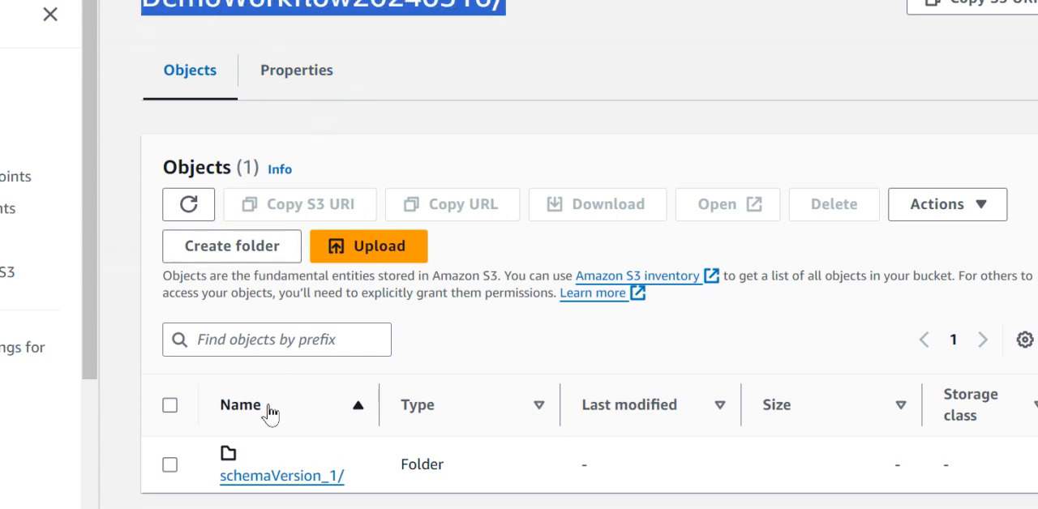
Step: Browse through schemaVersion_1, 2024 and 05 into the run's execution folder to view the Promotions partition folders
{"action": "left_click", "coordinate": [274, 478]}
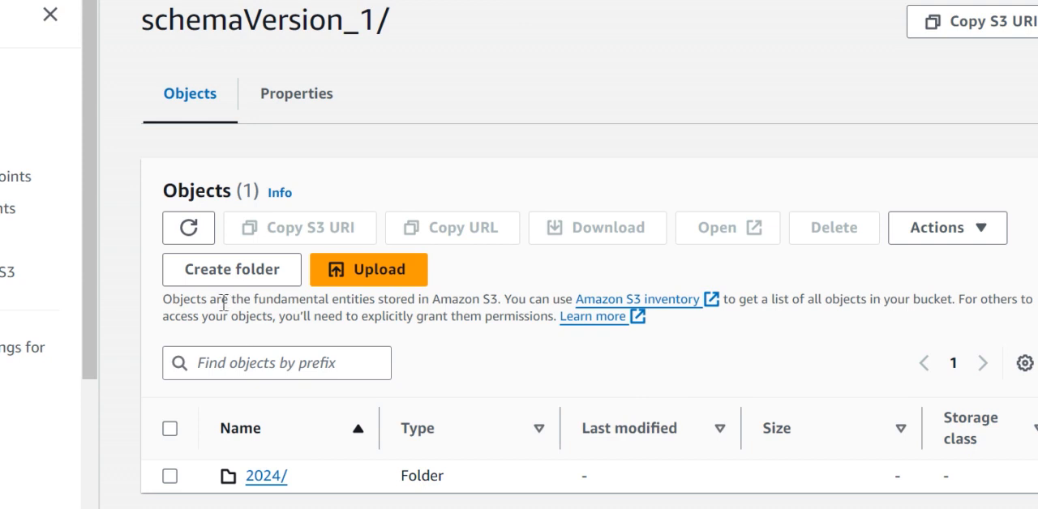
{"action": "left_click", "coordinate": [266, 477]}
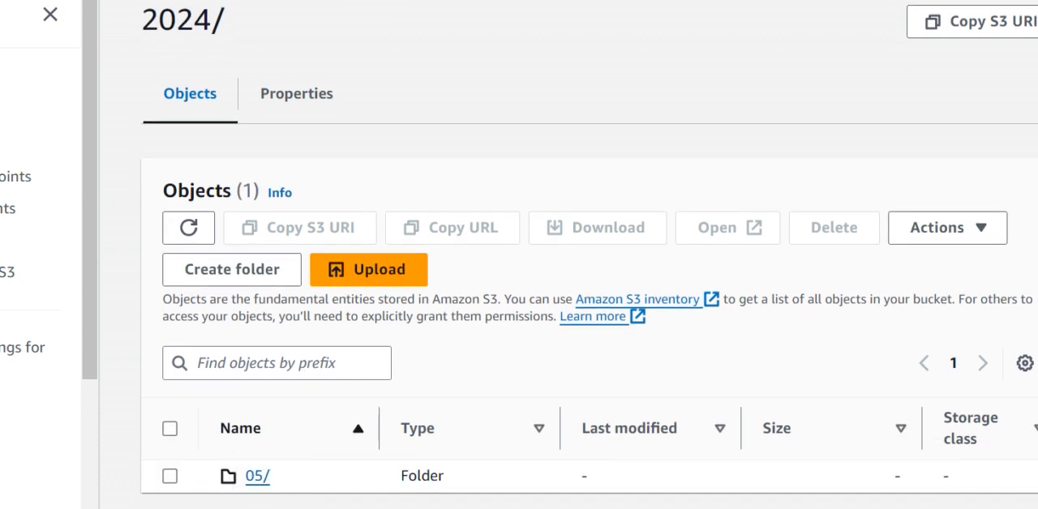
{"action": "left_click", "coordinate": [257, 479]}
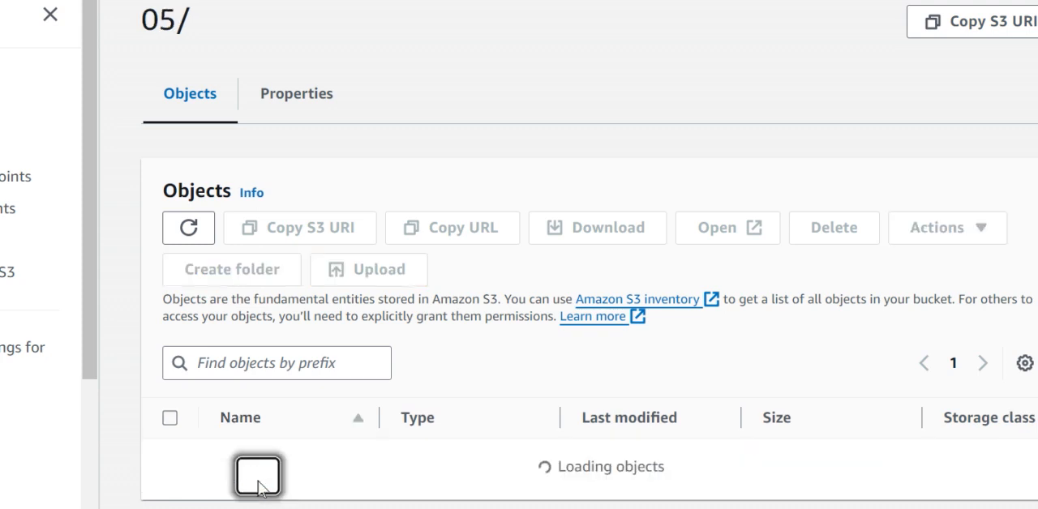
{"action": "scroll", "coordinate": [505, 395], "scroll_direction": "down", "scroll_amount": 1}
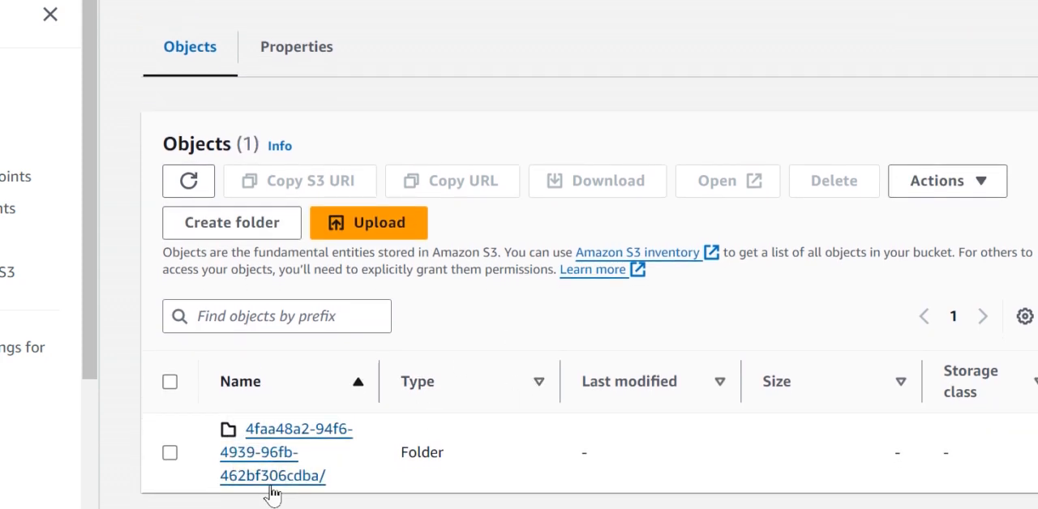
{"action": "left_click", "coordinate": [278, 454]}
{"action": "scroll", "coordinate": [292, 454], "scroll_direction": "down", "scroll_amount": 1}
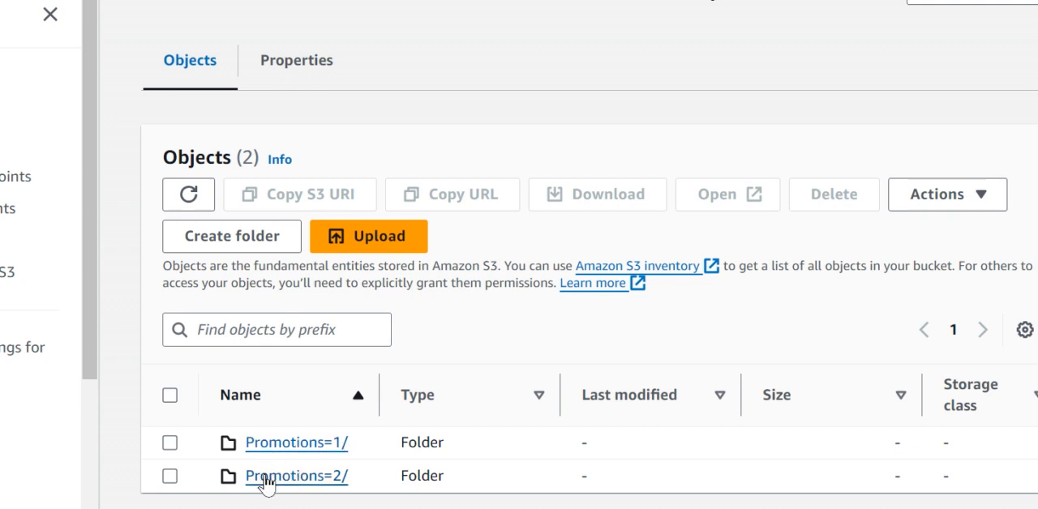
Step: Open the output object in the Promotions=2 folder and examine its properties, collapsing the side navigation for more room
{"action": "left_click", "coordinate": [313, 483]}
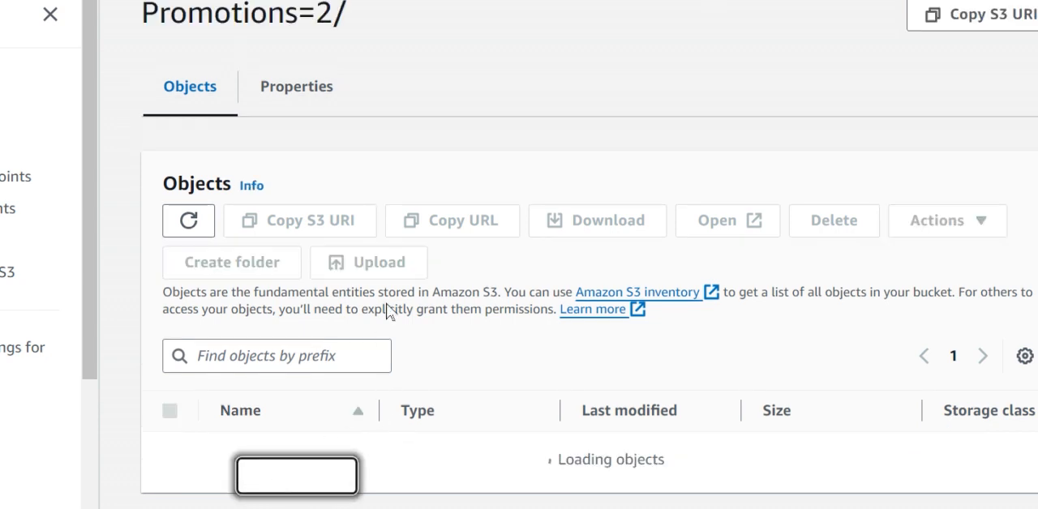
{"action": "scroll", "coordinate": [356, 412], "scroll_direction": "down", "scroll_amount": 1}
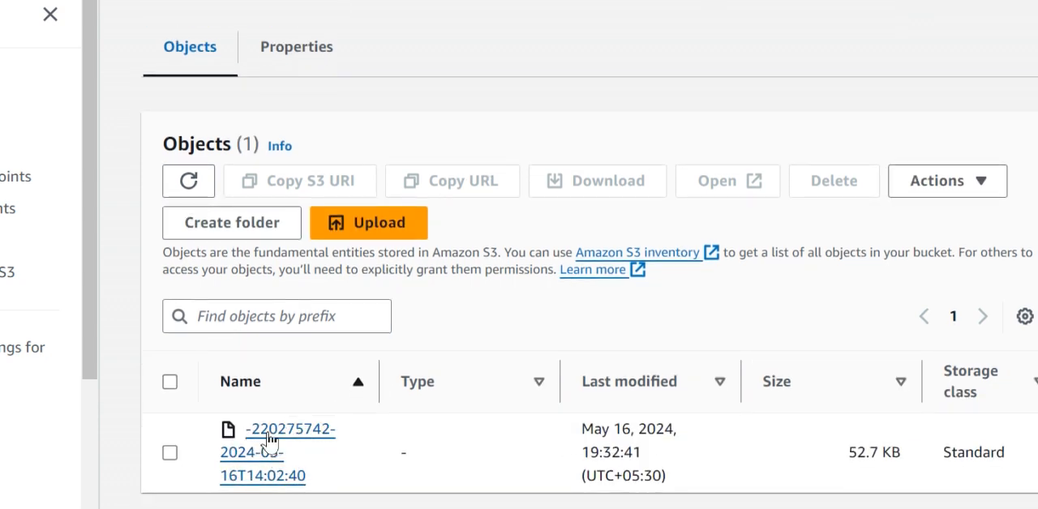
{"action": "left_click", "coordinate": [276, 439]}
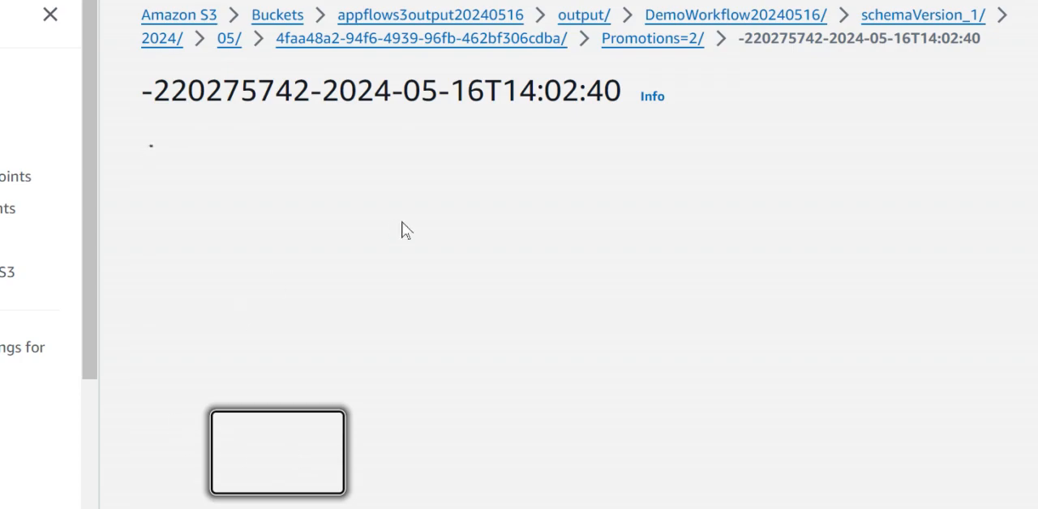
{"action": "scroll", "coordinate": [309, 435], "scroll_direction": "down", "scroll_amount": 5}
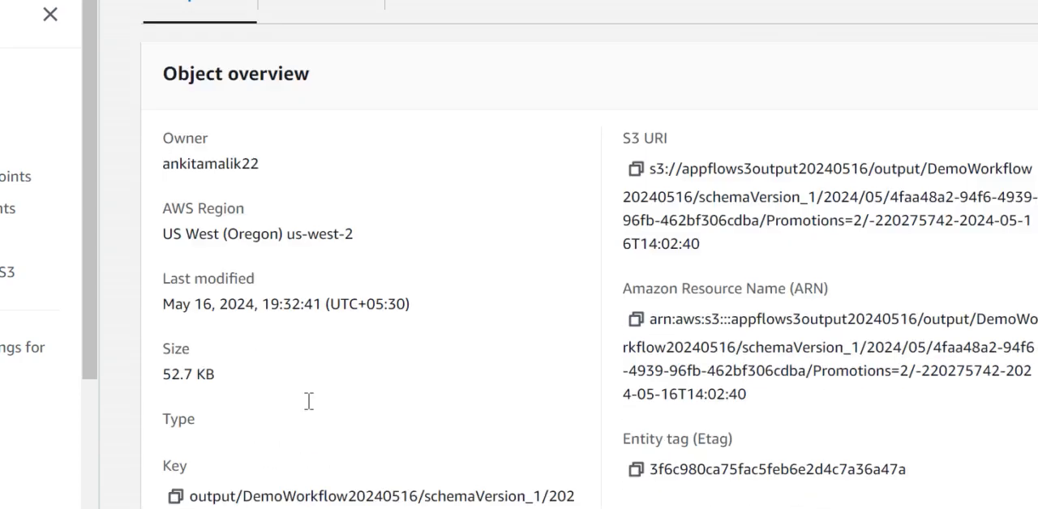
{"action": "scroll", "coordinate": [309, 435], "scroll_direction": "down", "scroll_amount": 15}
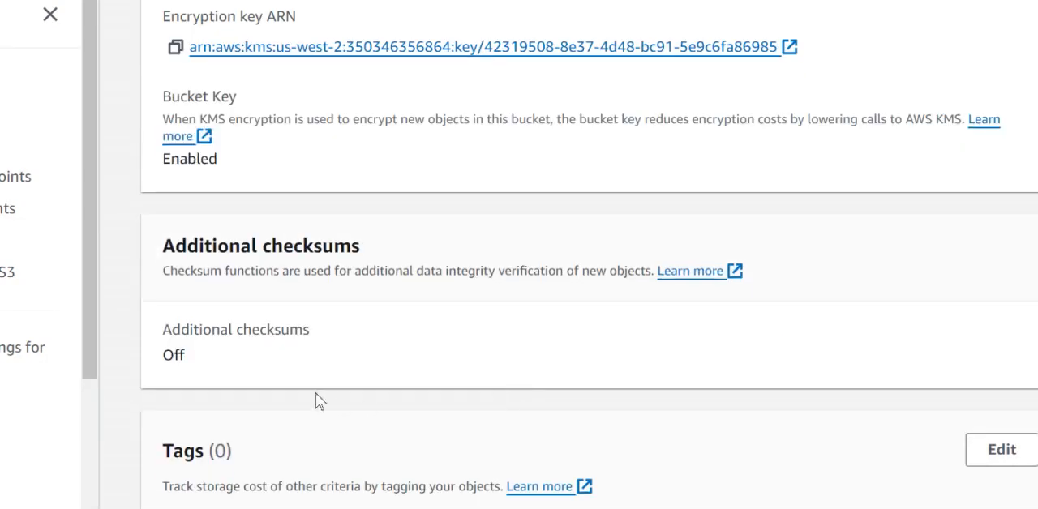
{"action": "scroll", "coordinate": [322, 402], "scroll_direction": "down", "scroll_amount": 4}
{"action": "scroll", "coordinate": [288, 406], "scroll_direction": "up", "scroll_amount": 7}
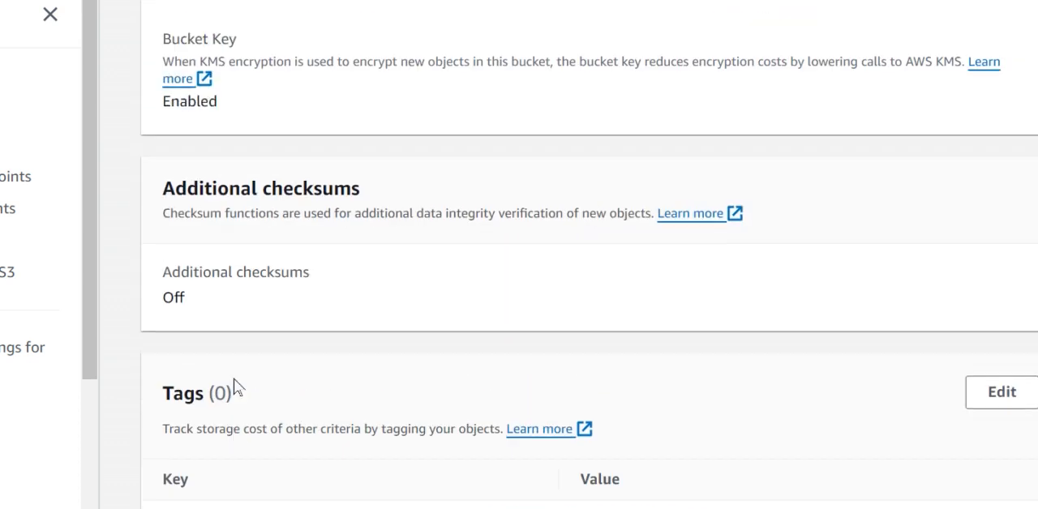
{"action": "left_click", "coordinate": [45, 26]}
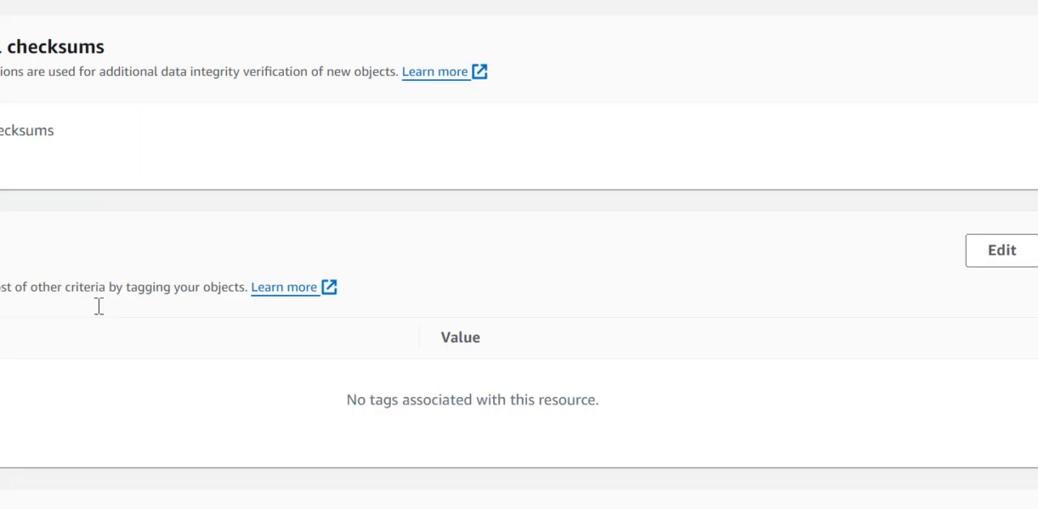
{"action": "scroll", "coordinate": [121, 317], "scroll_direction": "up", "scroll_amount": 12}
{"action": "scroll", "coordinate": [519, 254], "scroll_direction": "up", "scroll_amount": 6}
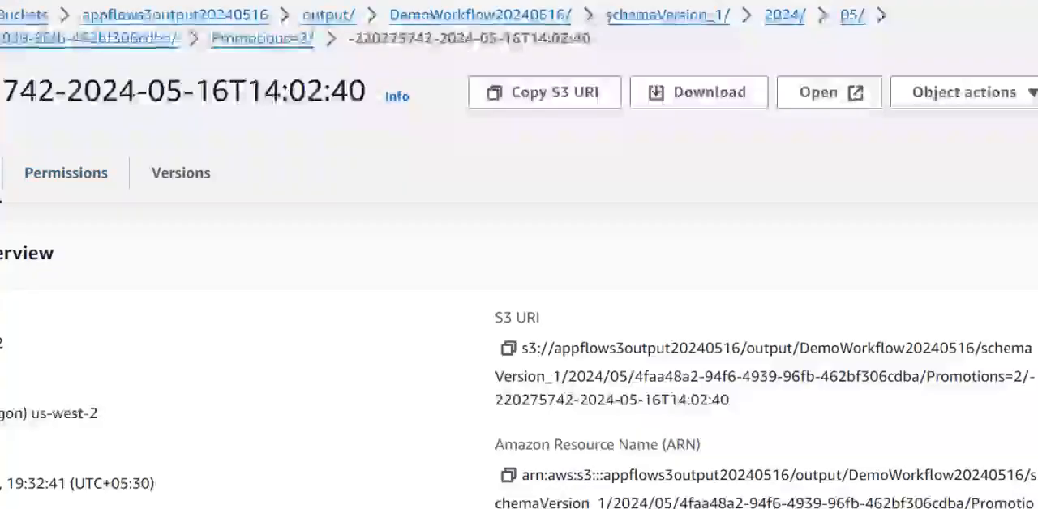
Step: Go back to the execution folder, open the output object in the Promotions=1 folder and examine its properties
{"action": "left_click", "coordinate": [258, 40]}
{"action": "left_click", "coordinate": [131, 54]}
{"action": "scroll", "coordinate": [268, 308], "scroll_direction": "down", "scroll_amount": 1}
{"action": "left_click", "coordinate": [28, 442]}
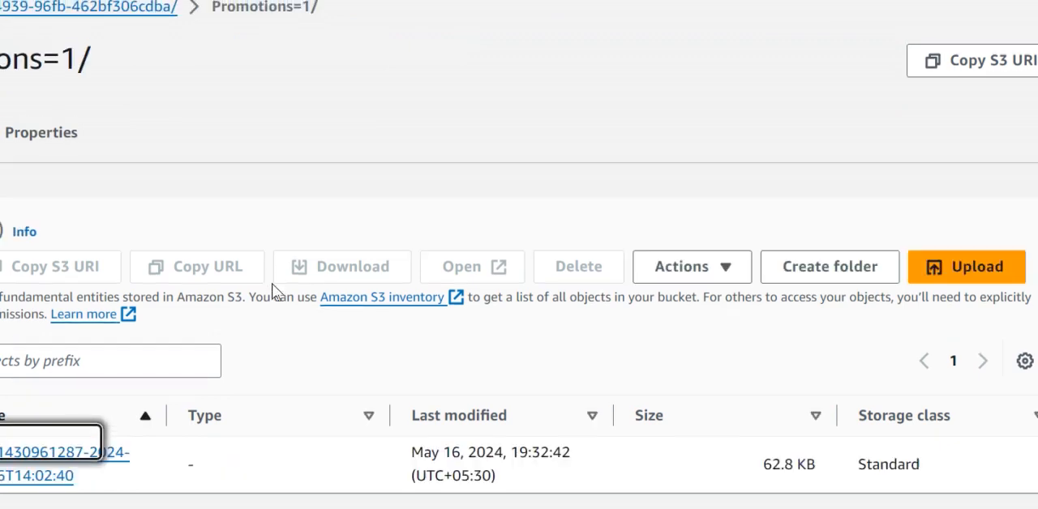
{"action": "left_click", "coordinate": [96, 448]}
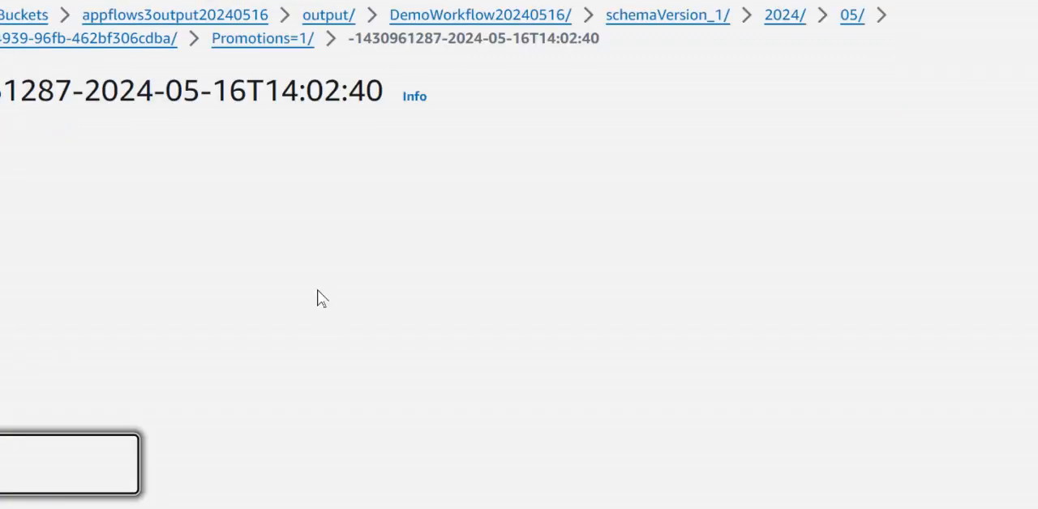
{"action": "scroll", "coordinate": [273, 241], "scroll_direction": "down", "scroll_amount": 10}
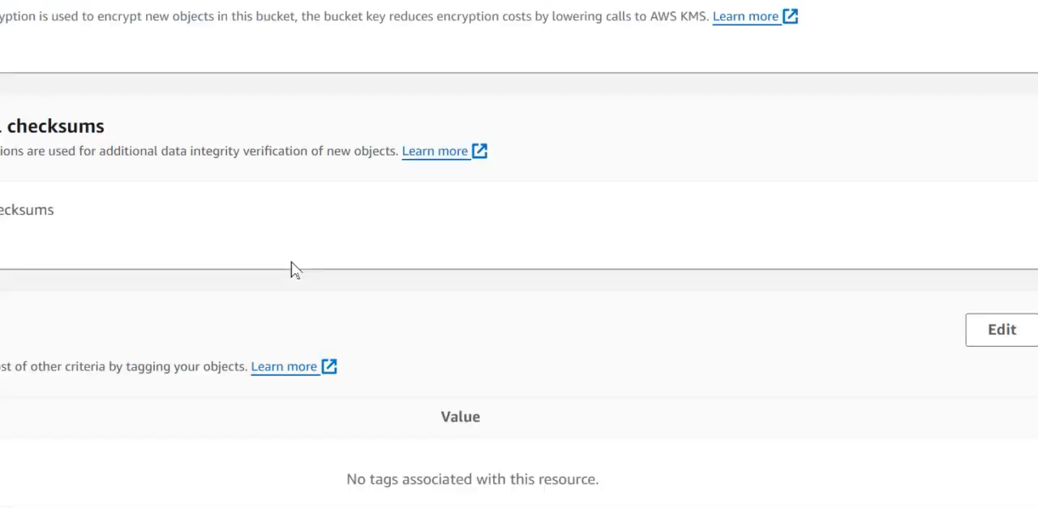
{"action": "scroll", "coordinate": [157, 296], "scroll_direction": "up", "scroll_amount": 2}
{"action": "scroll", "coordinate": [259, 243], "scroll_direction": "down", "scroll_amount": 5}
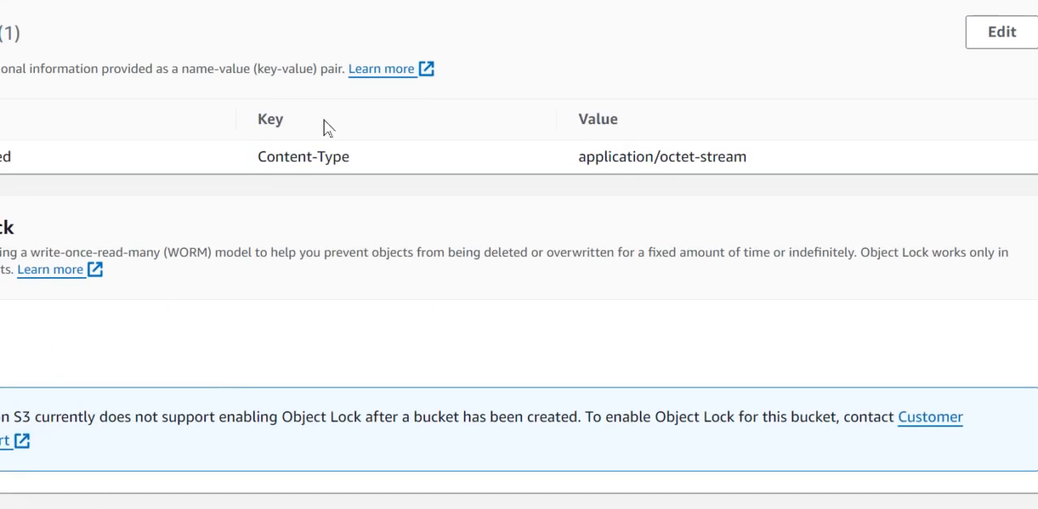